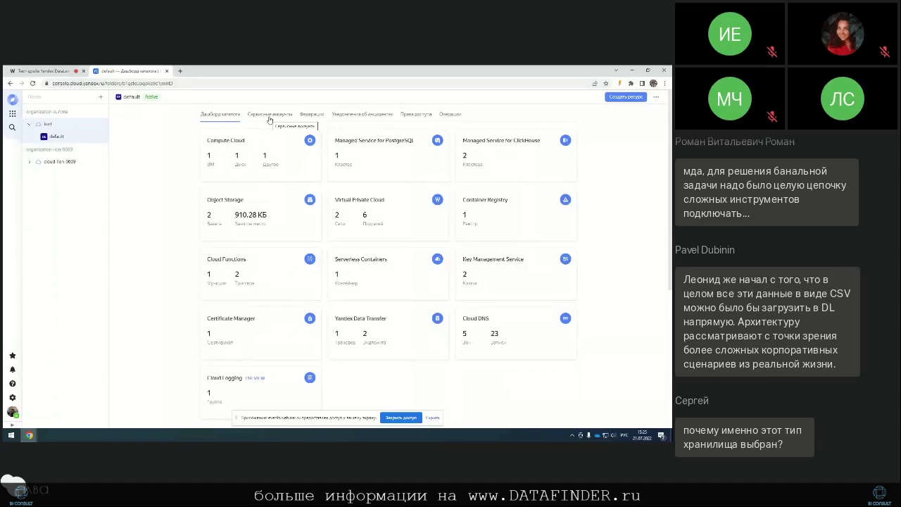
pyautogui.click(230, 200)
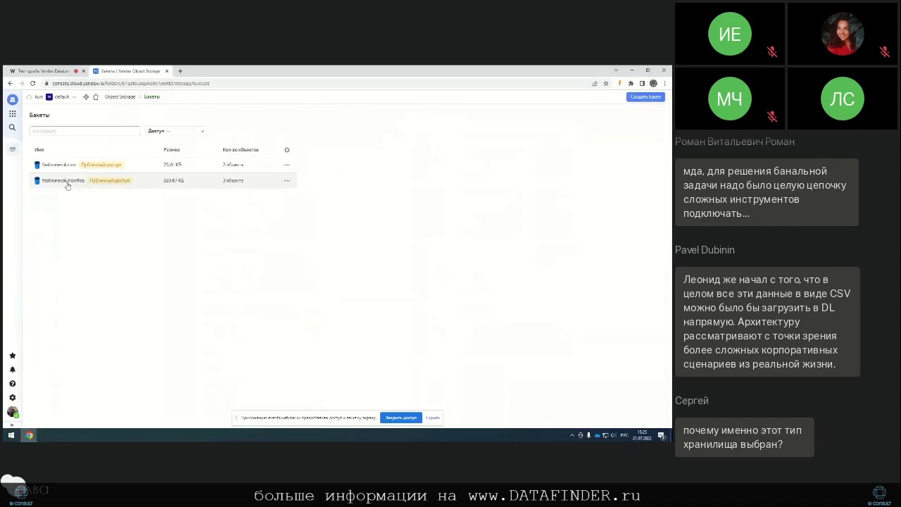
pyautogui.click(63, 180)
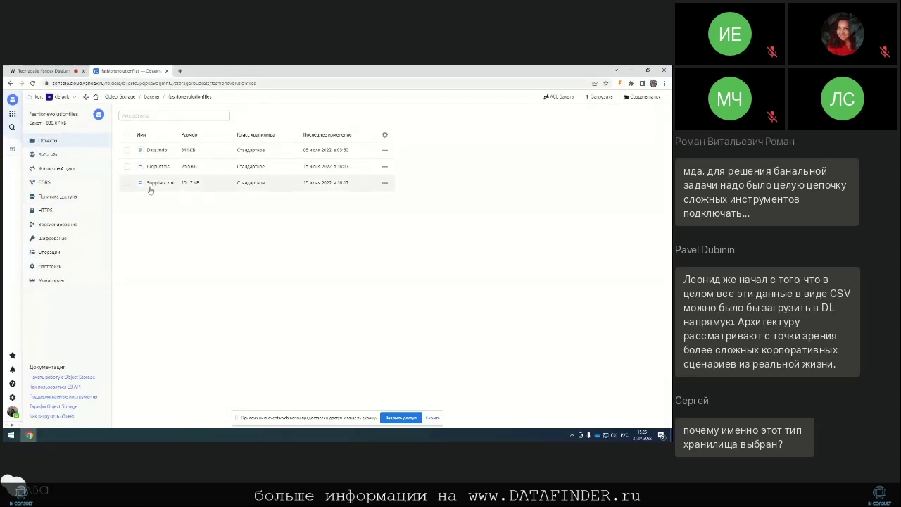
pyautogui.click(94, 98)
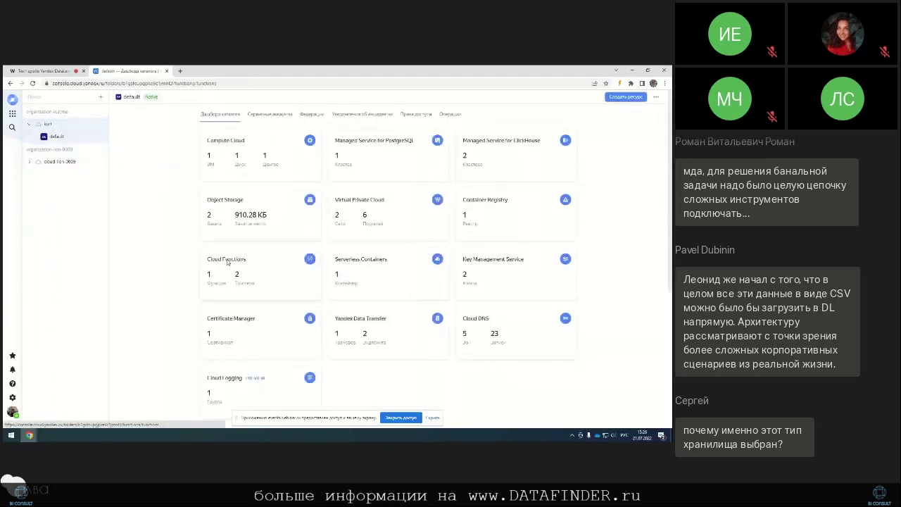
# Step: View the fashion function's index.py code in the Editor, then show the folder's triggers list
pyautogui.click(226, 260)
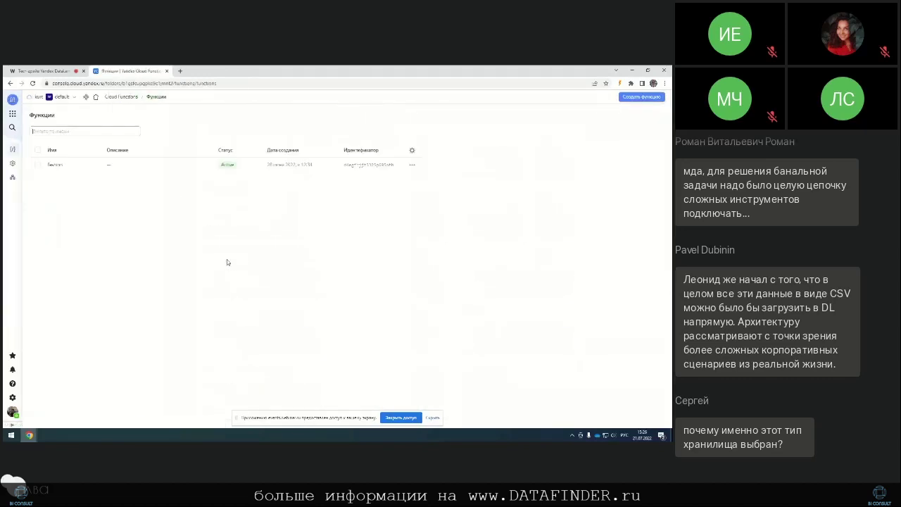
pyautogui.click(53, 166)
pyautogui.click(50, 154)
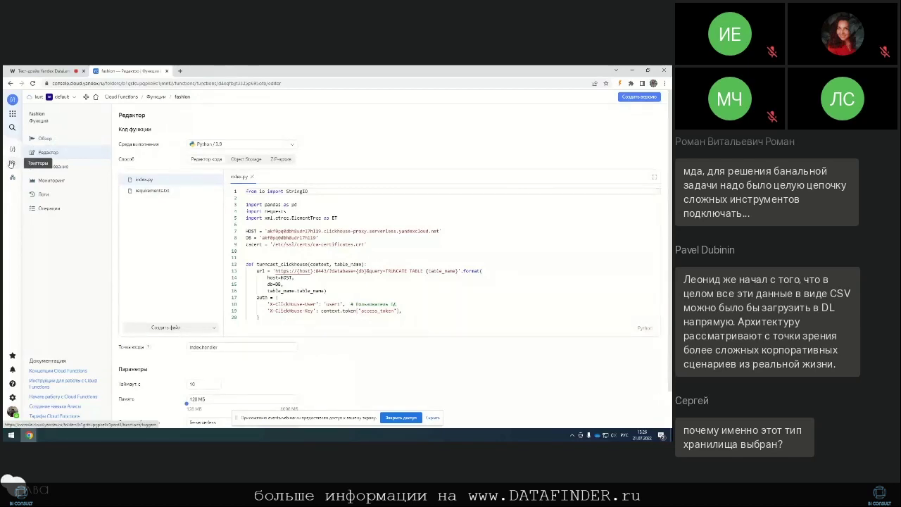
pyautogui.click(12, 163)
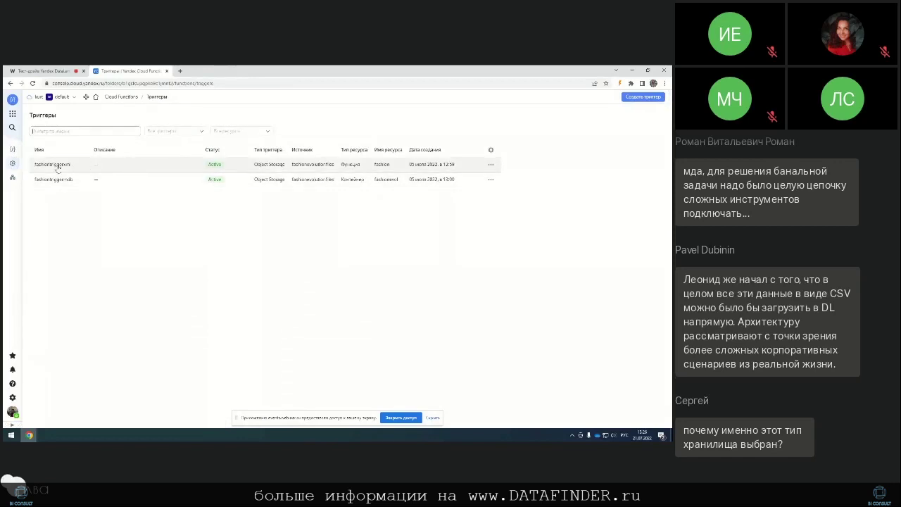
# Step: Review the fashiontriggerxml trigger's settings, including its Emp key prefix, then return to Cloud Functions
pyautogui.click(55, 166)
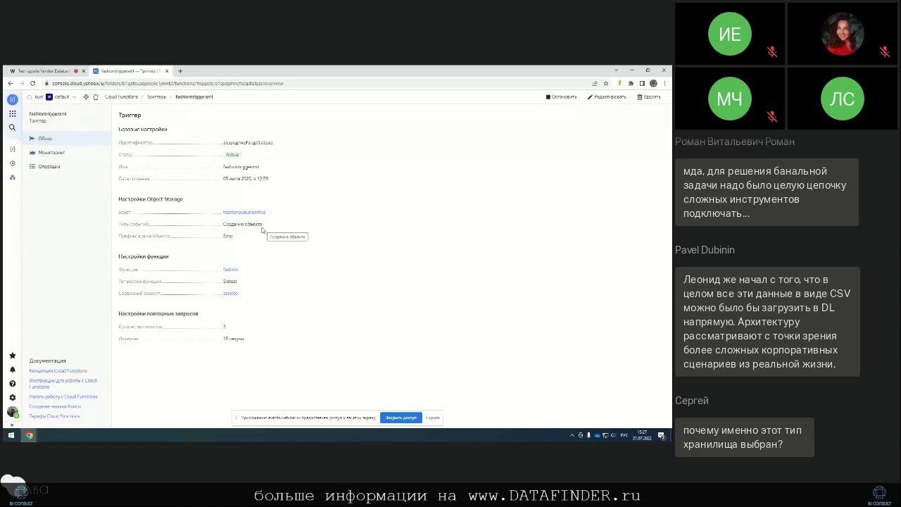
pyautogui.moveTo(222, 238); pyautogui.dragTo(238, 240)
pyautogui.click(246, 245)
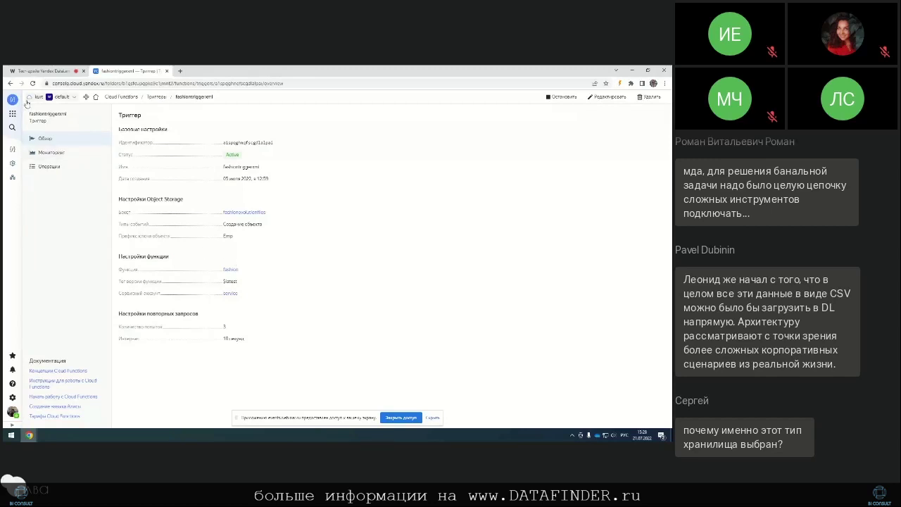
pyautogui.click(125, 97)
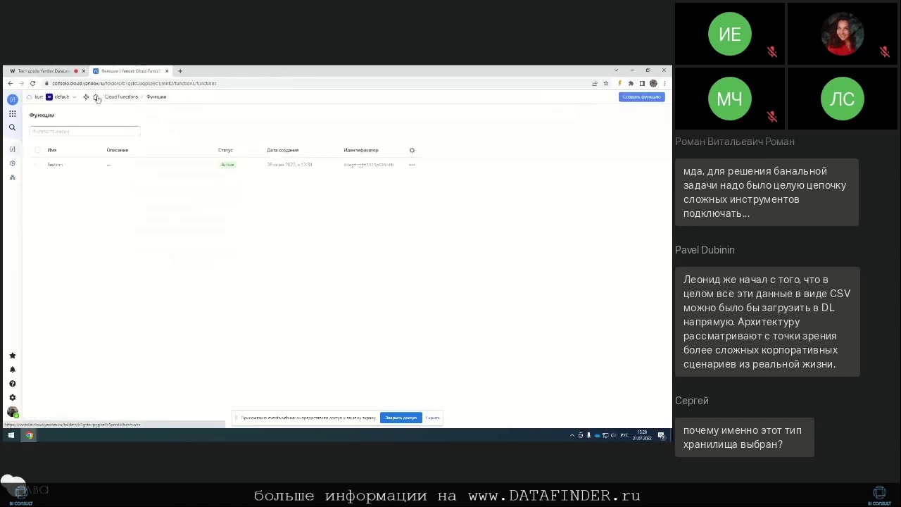
# Step: Browse the fashionmdb Docker images in fashionregistry, then return to the default folder dashboard
pyautogui.click(96, 96)
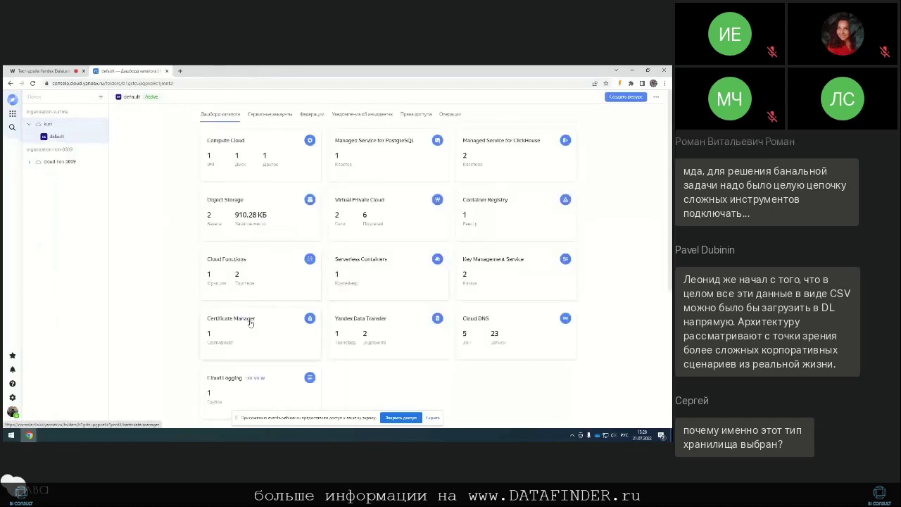
pyautogui.click(479, 200)
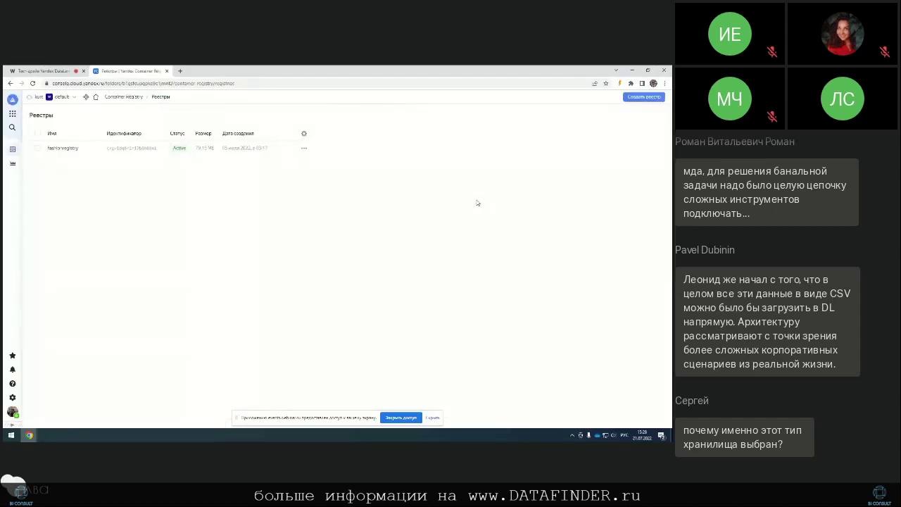
pyautogui.click(60, 149)
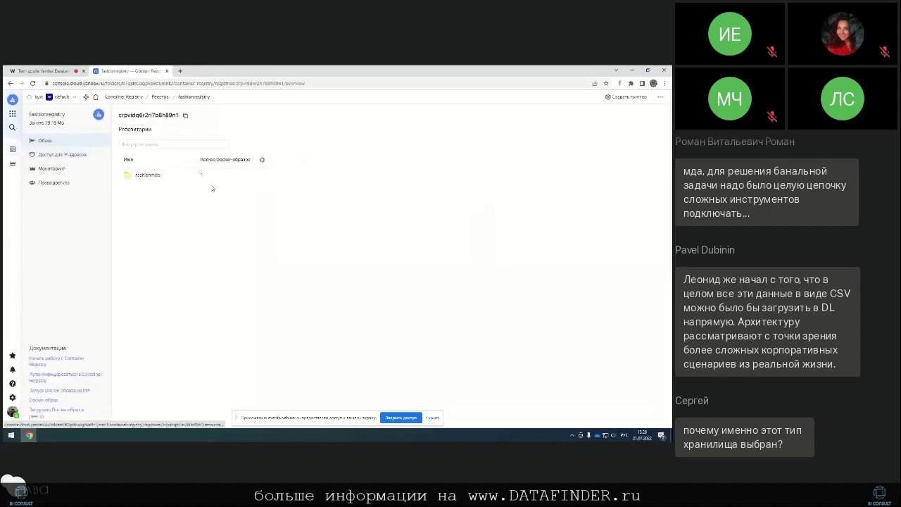
pyautogui.click(154, 173)
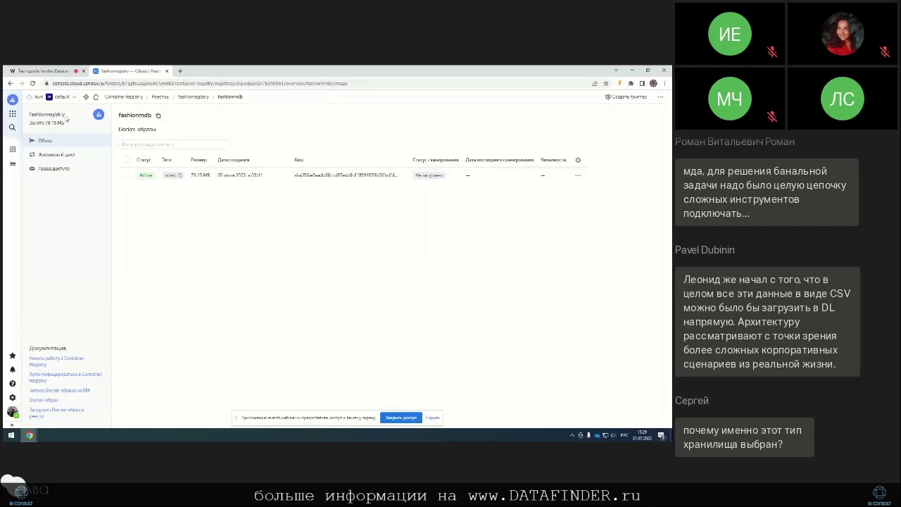
pyautogui.click(95, 97)
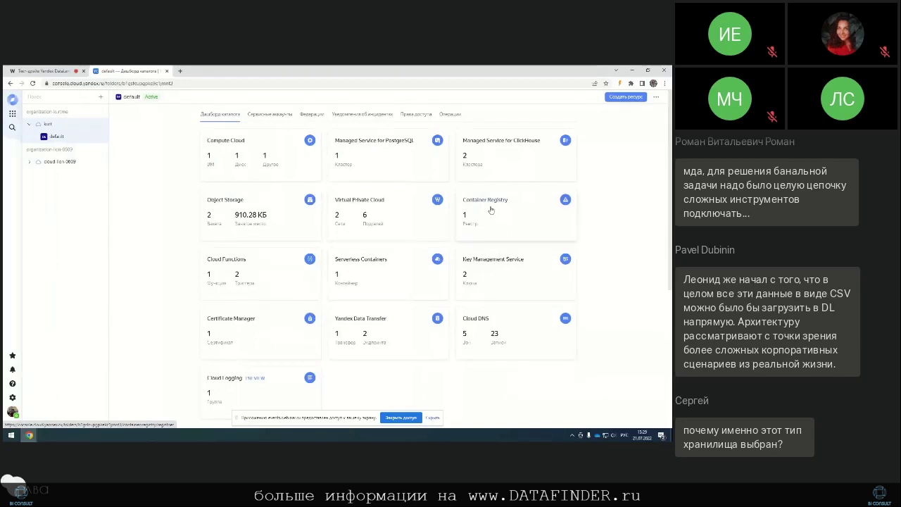
# Step: Briefly open the folder's only serverless container, then return to the default folder
pyautogui.click(364, 265)
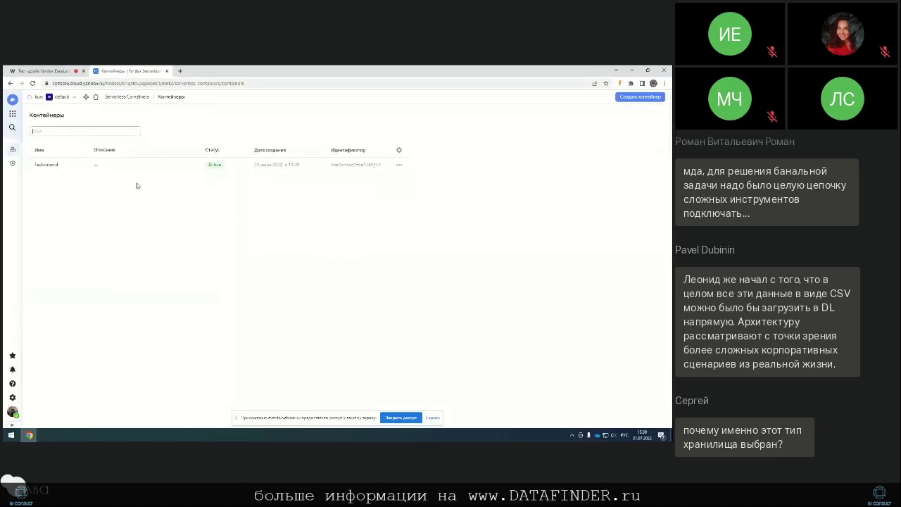
pyautogui.click(107, 166)
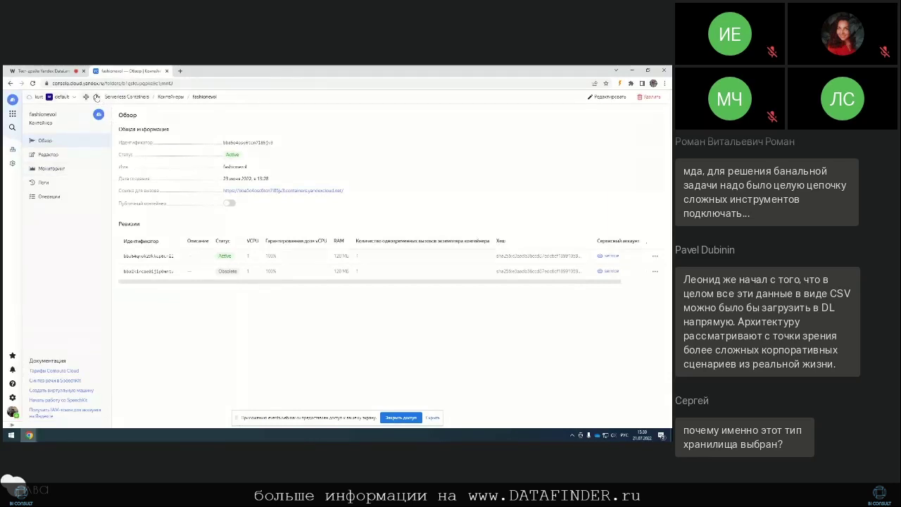
pyautogui.click(97, 97)
# Step: Look at the fashiontriggermdb trigger's details among the Cloud Functions triggers, then return to the folder
pyautogui.click(234, 259)
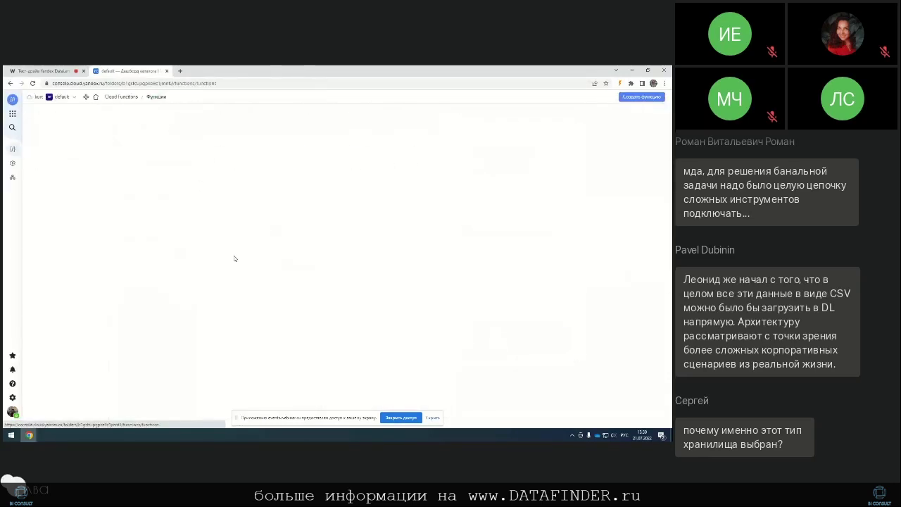
pyautogui.click(13, 164)
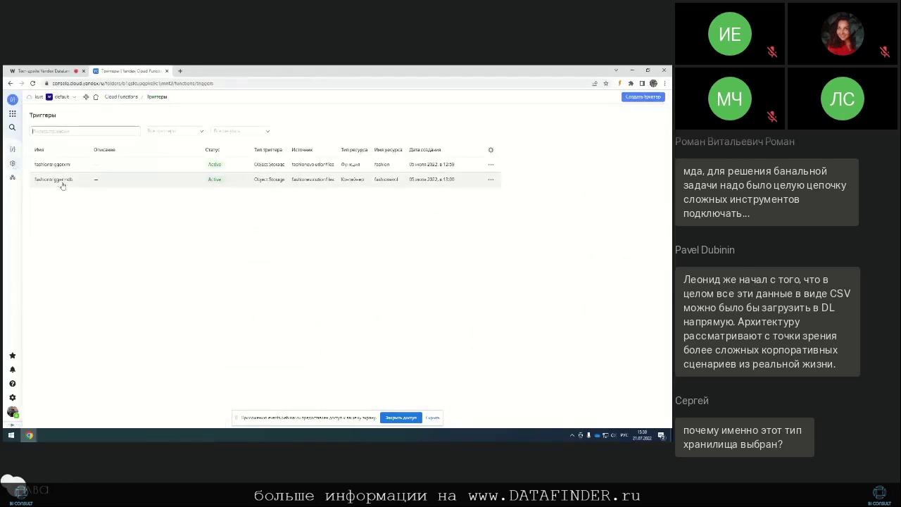
pyautogui.click(64, 181)
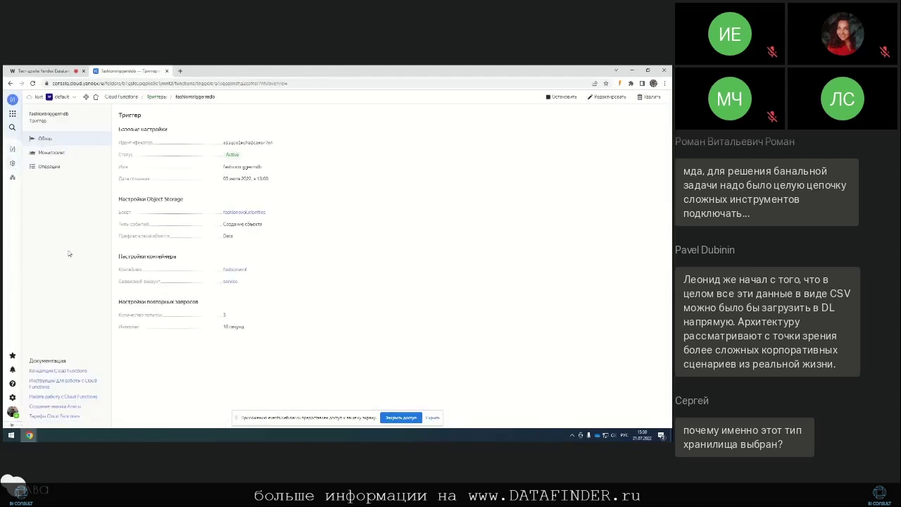
pyautogui.click(95, 98)
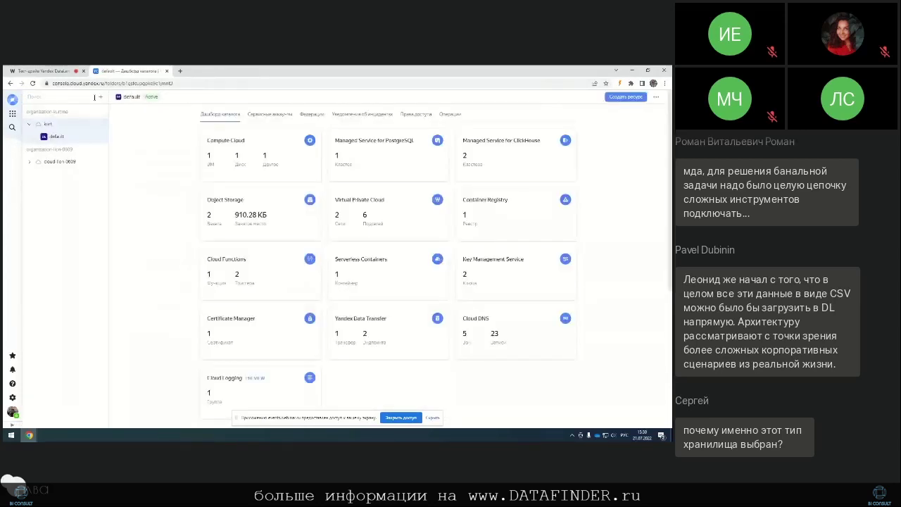
# Step: Review the fashionevol container's Active and Obsolete 128 MB revisions, then go back to the folder
pyautogui.click(362, 261)
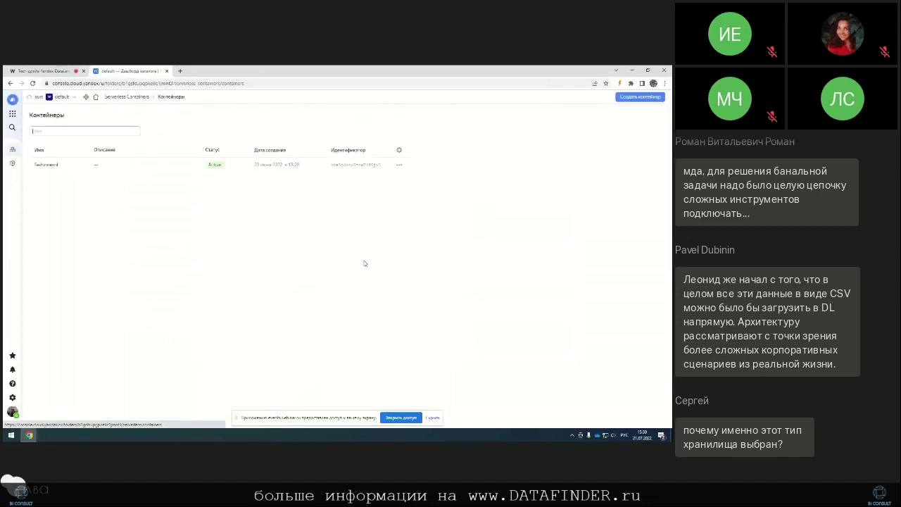
pyautogui.click(80, 166)
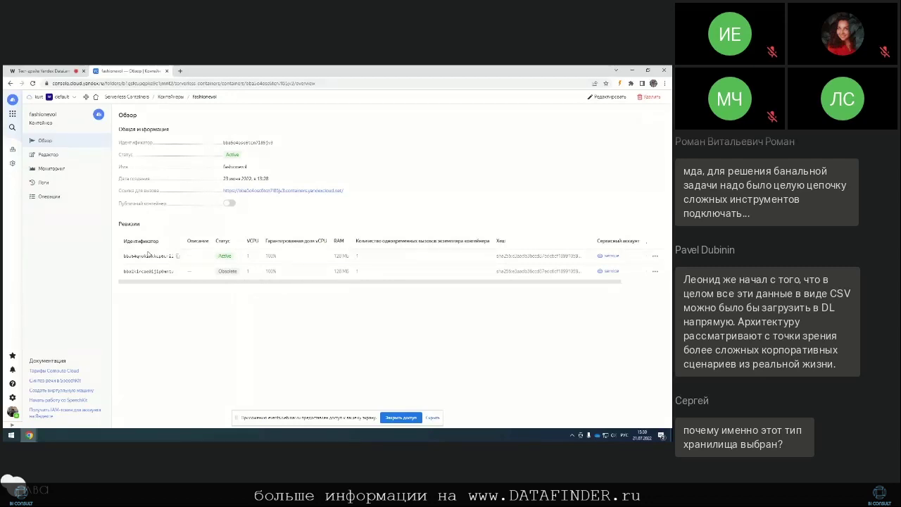
pyautogui.click(94, 97)
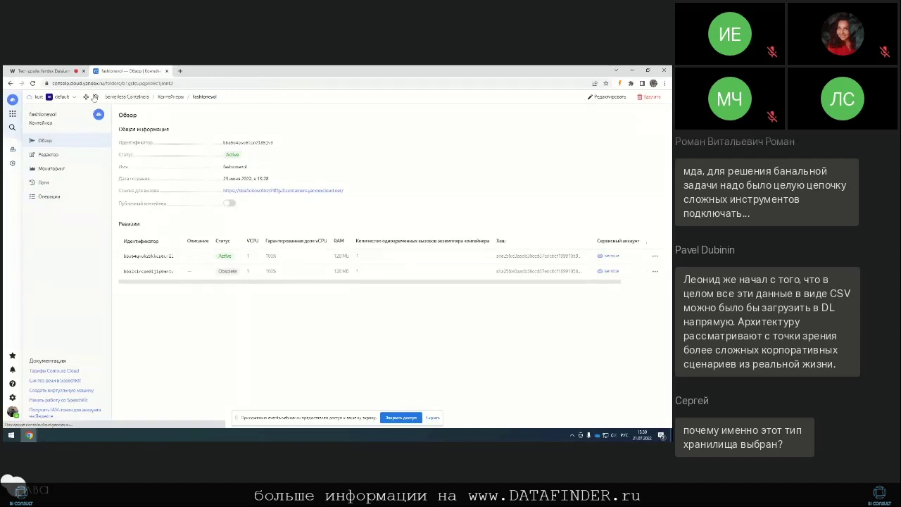
# Step: Open the fashiontriggermdb trigger from the Cloud Functions Triggers list
pyautogui.click(210, 260)
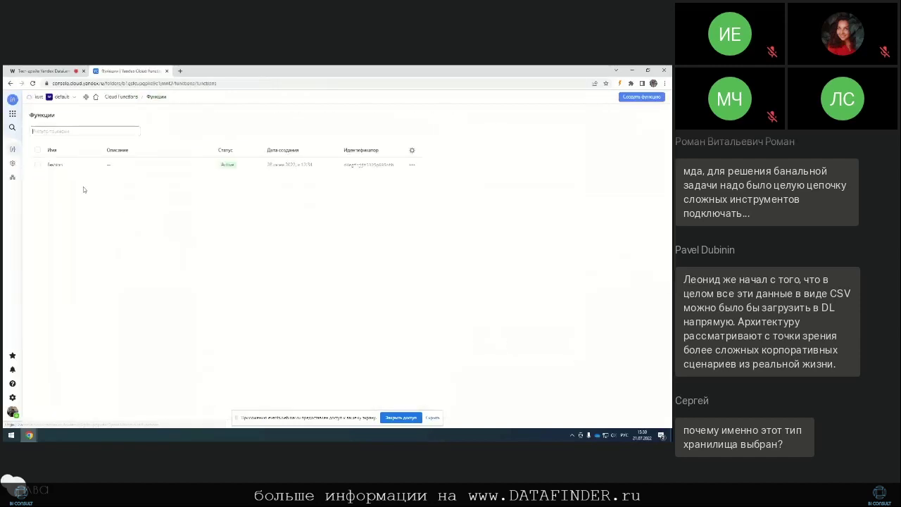
pyautogui.click(12, 163)
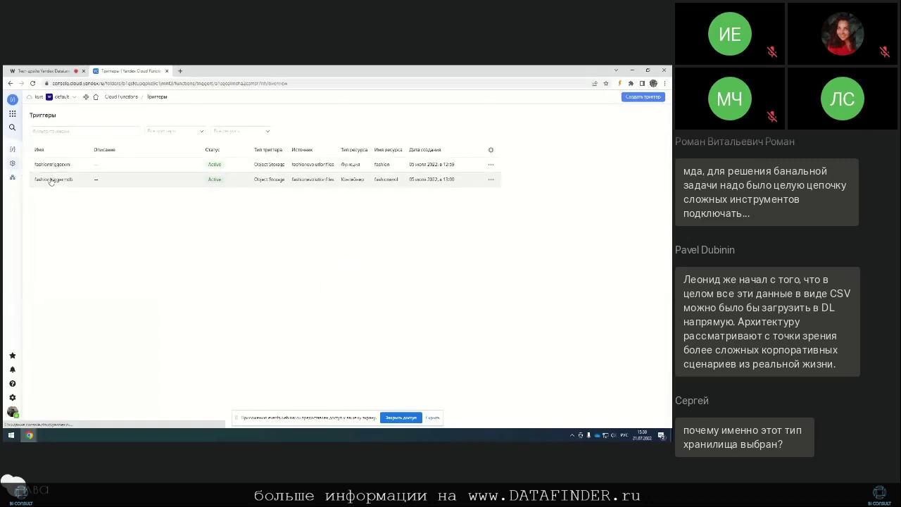
pyautogui.click(51, 180)
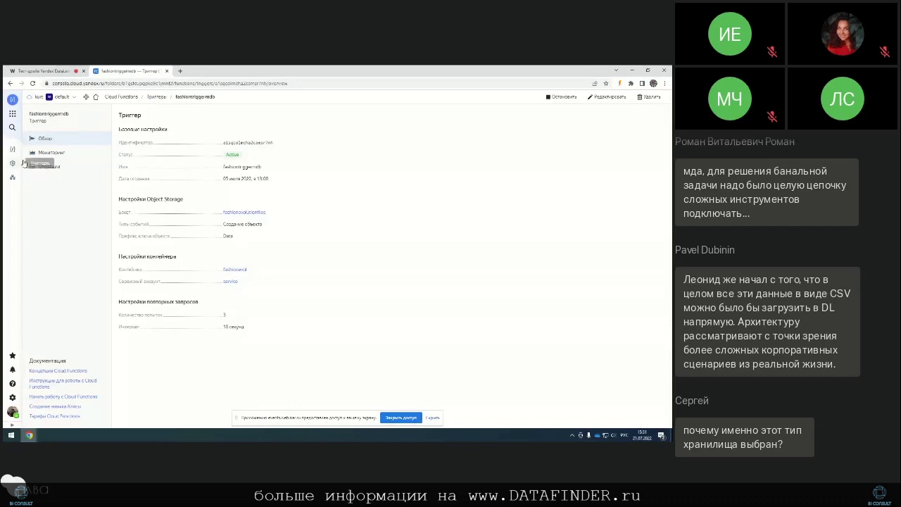
# Step: Open the clickhouse714 ClickHouse cluster's SQL page from the folder dashboard
pyautogui.click(100, 100)
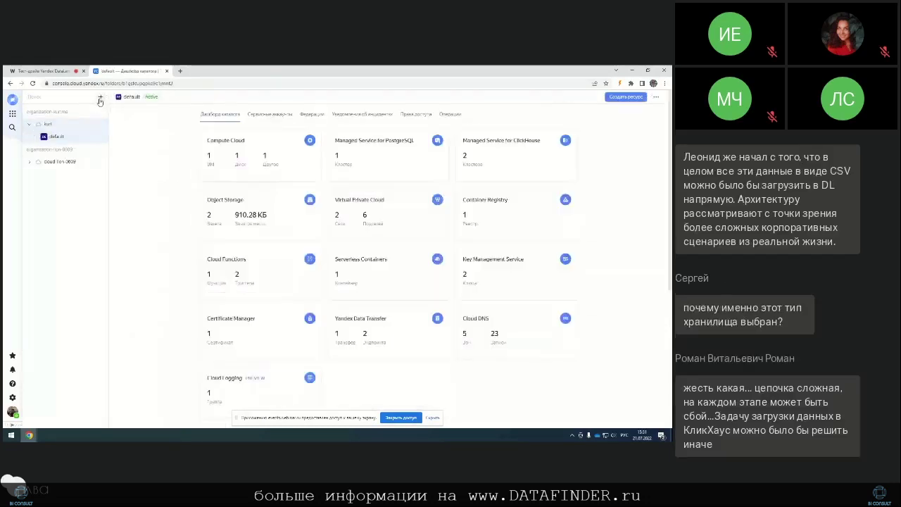
pyautogui.click(521, 144)
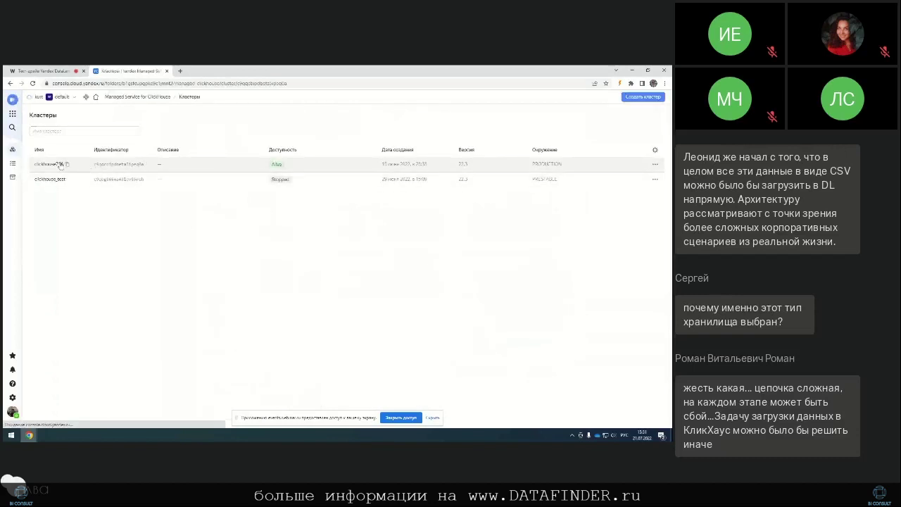
pyautogui.click(60, 165)
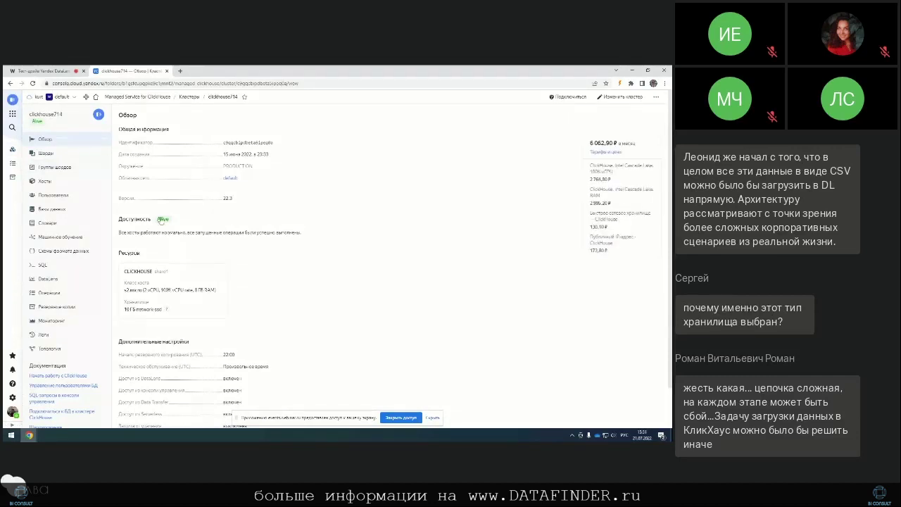
pyautogui.click(43, 266)
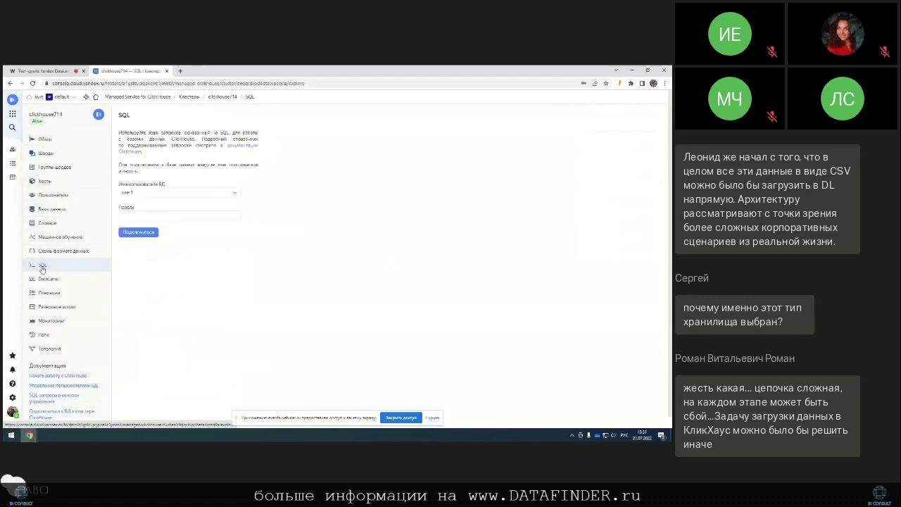
# Step: Connect with the database password without saving it, and show db1's Employees table rows
pyautogui.click(157, 213)
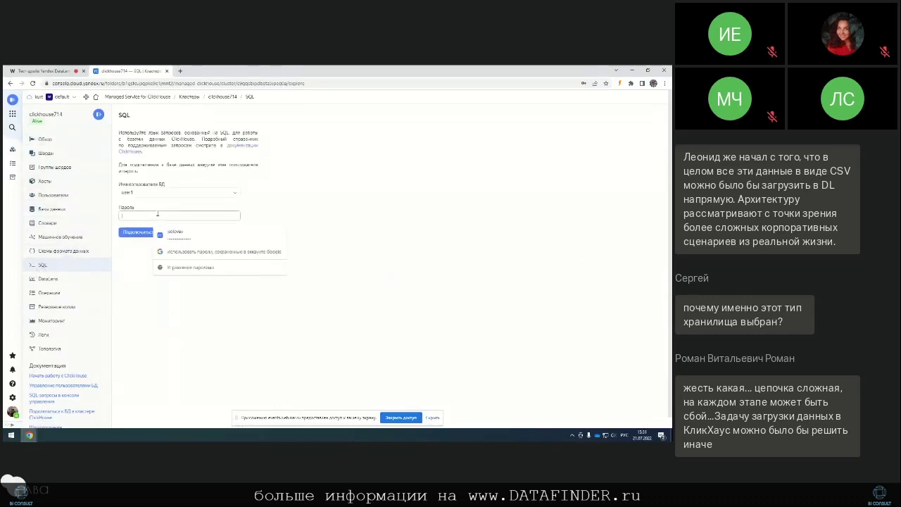
pyautogui.write('123')
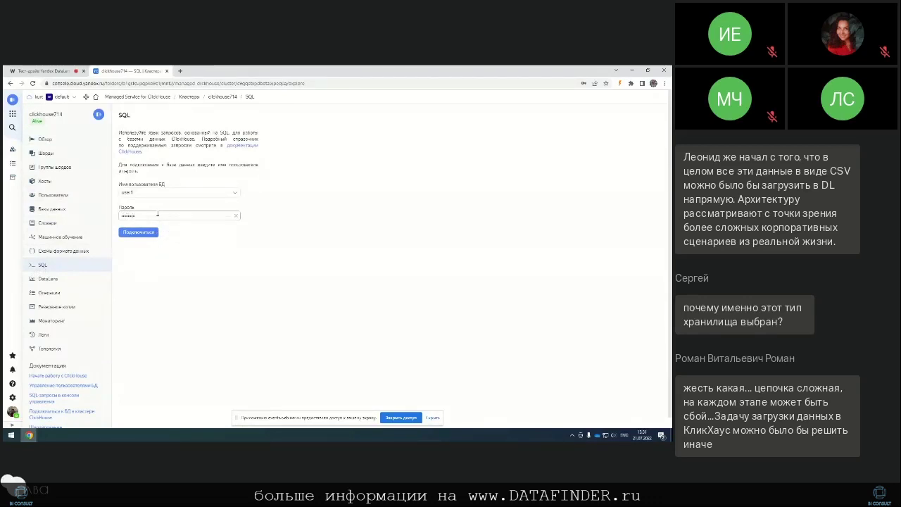
pyautogui.click(138, 232)
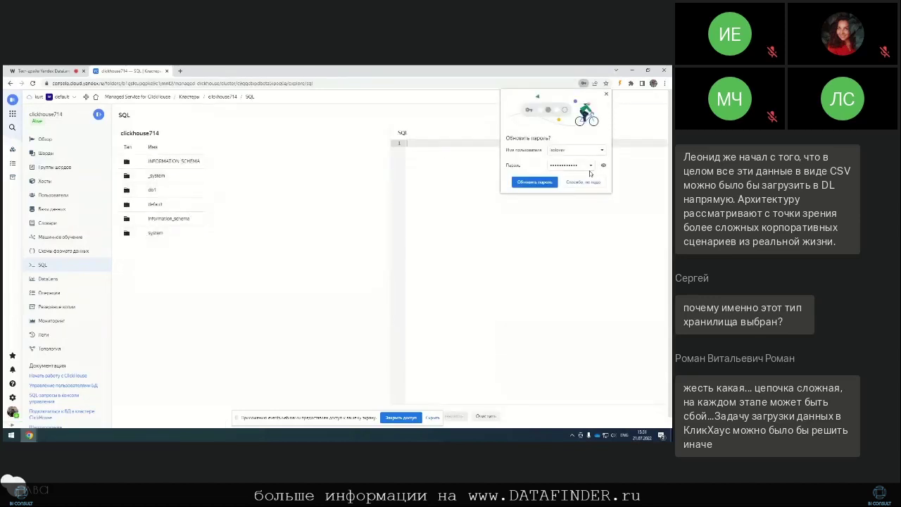
pyautogui.click(584, 183)
pyautogui.click(156, 193)
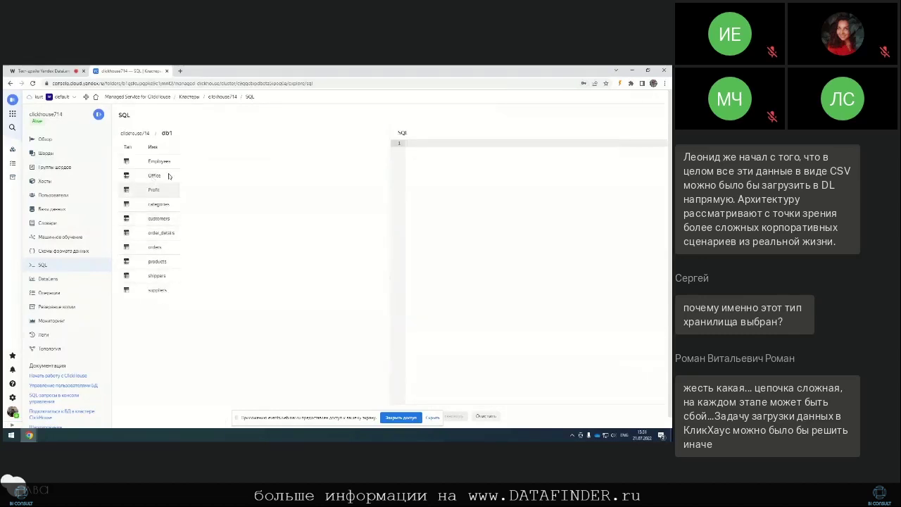
pyautogui.click(160, 166)
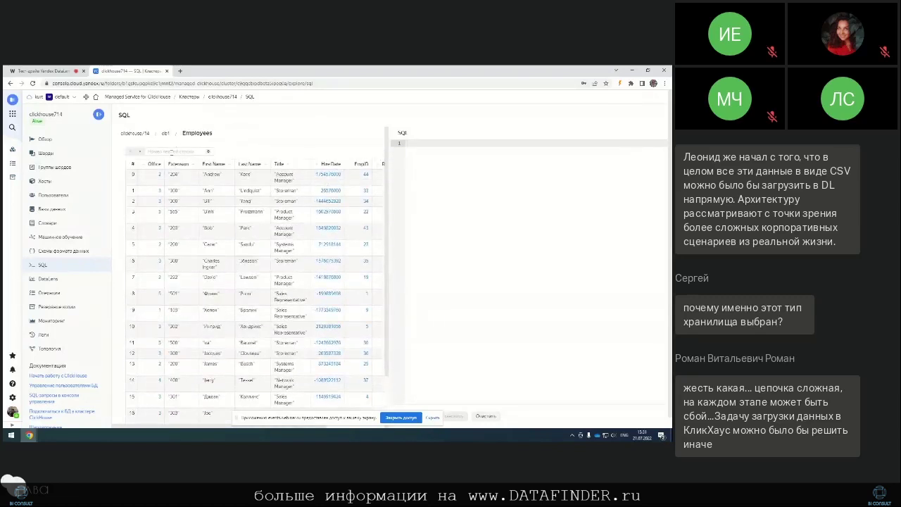
# Step: Go back from the Employees grid to db1's table list via the breadcrumb
pyautogui.click(166, 133)
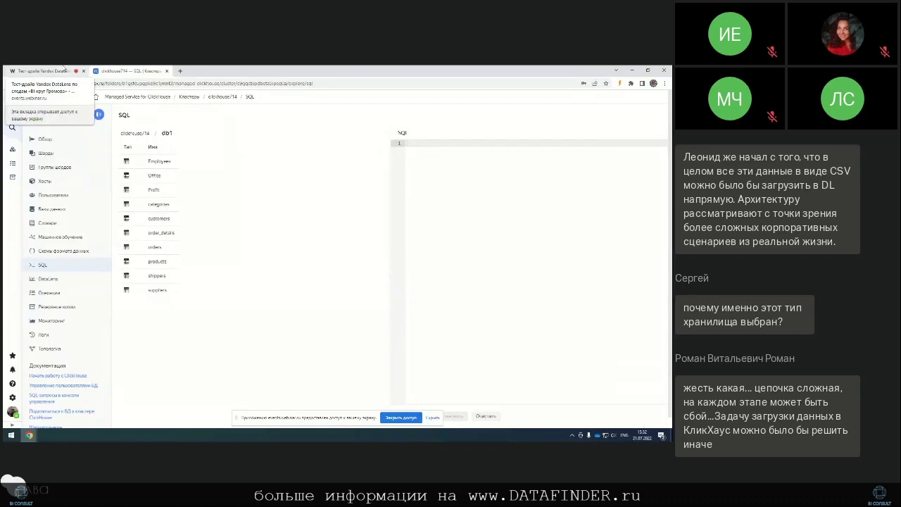
# Step: In the webinar, mute the microphone, stop screen sharing, and show the Fashion Evolution dashboard
pyautogui.click(62, 69)
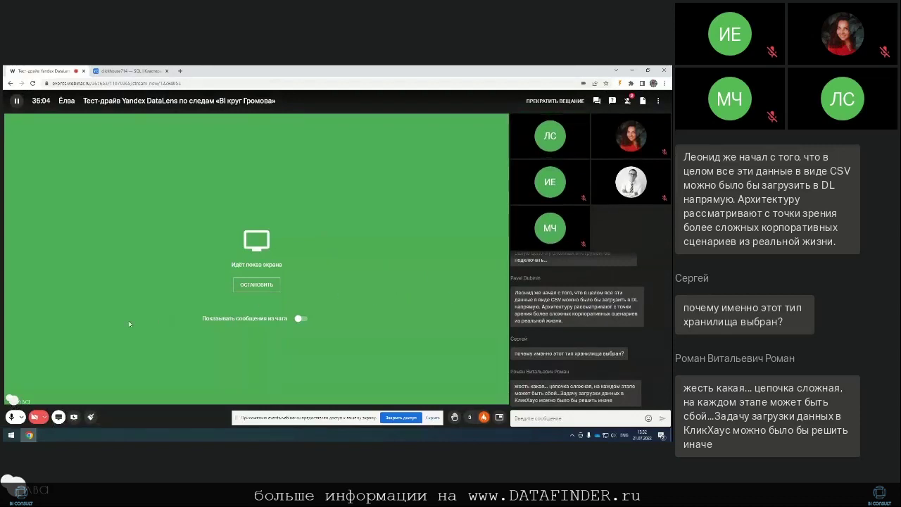
pyautogui.click(12, 417)
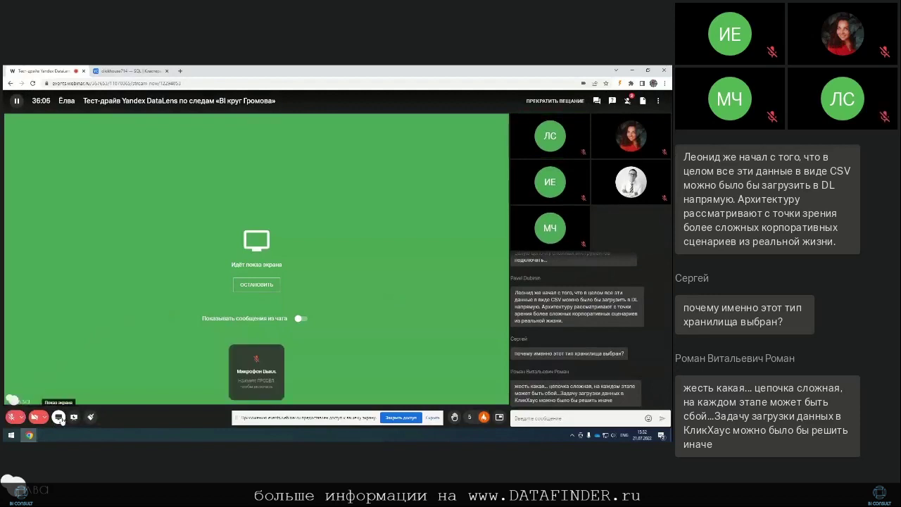
pyautogui.click(74, 417)
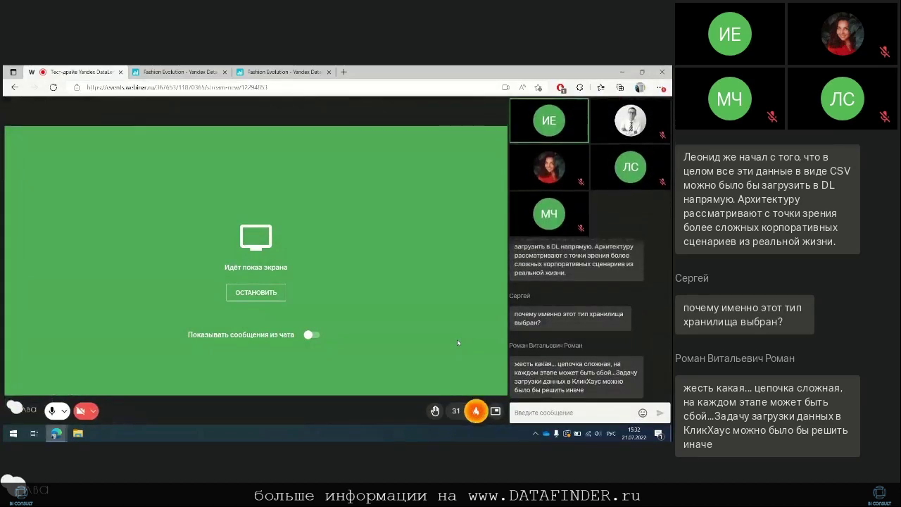
pyautogui.click(169, 72)
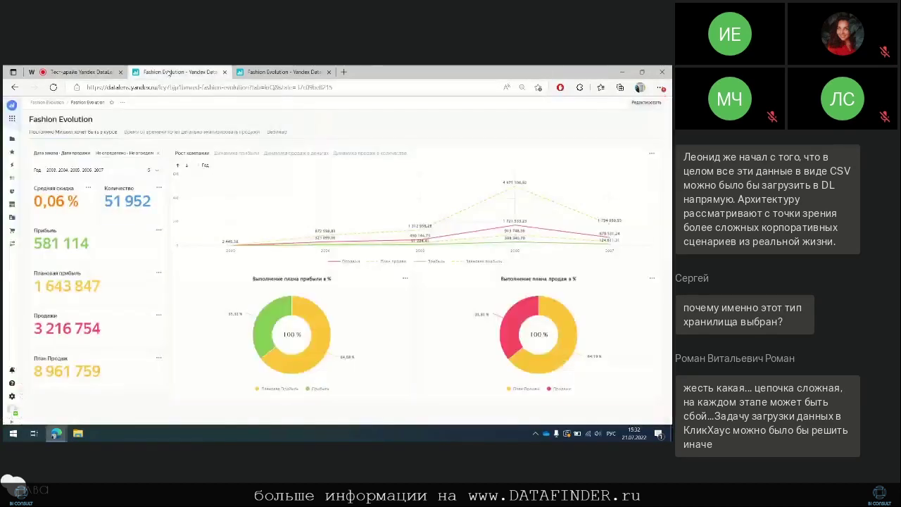